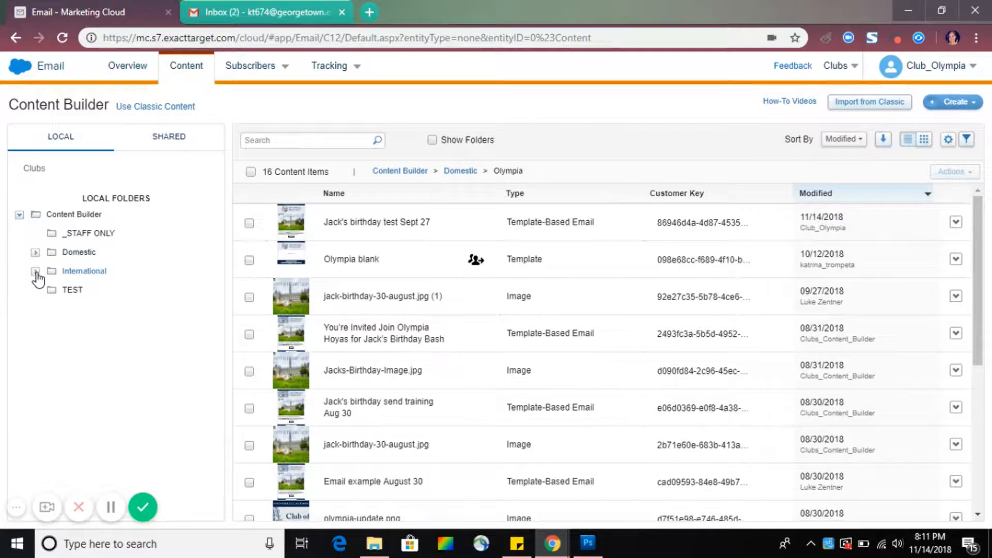
Step: Open the Olympia folder under Domestic and preview the Olympia blank template from header to footer
click(35, 253)
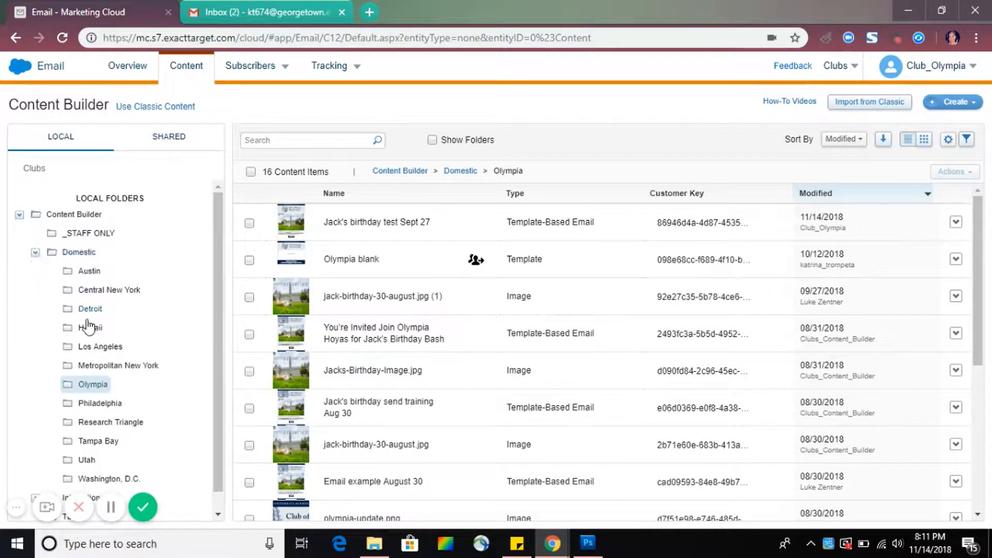
click(93, 384)
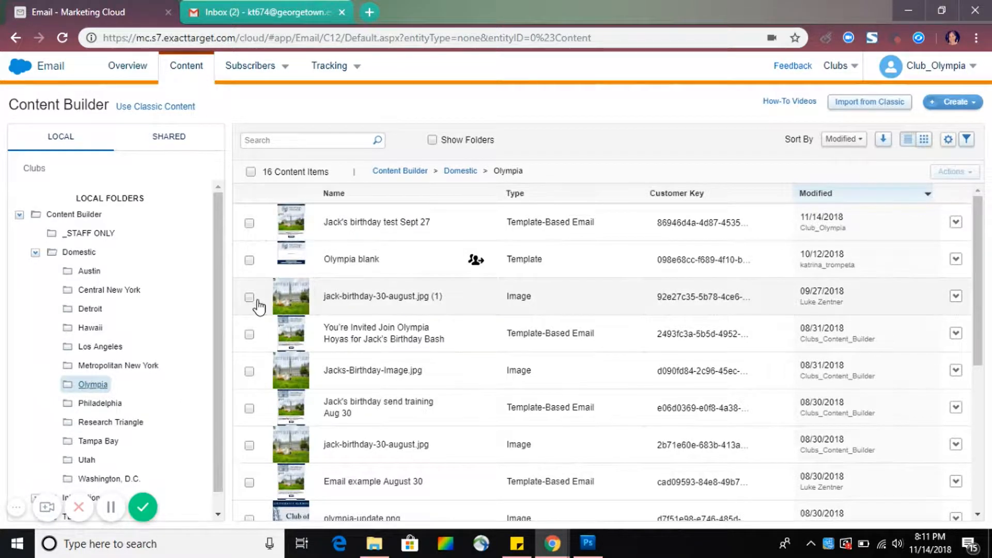
click(397, 275)
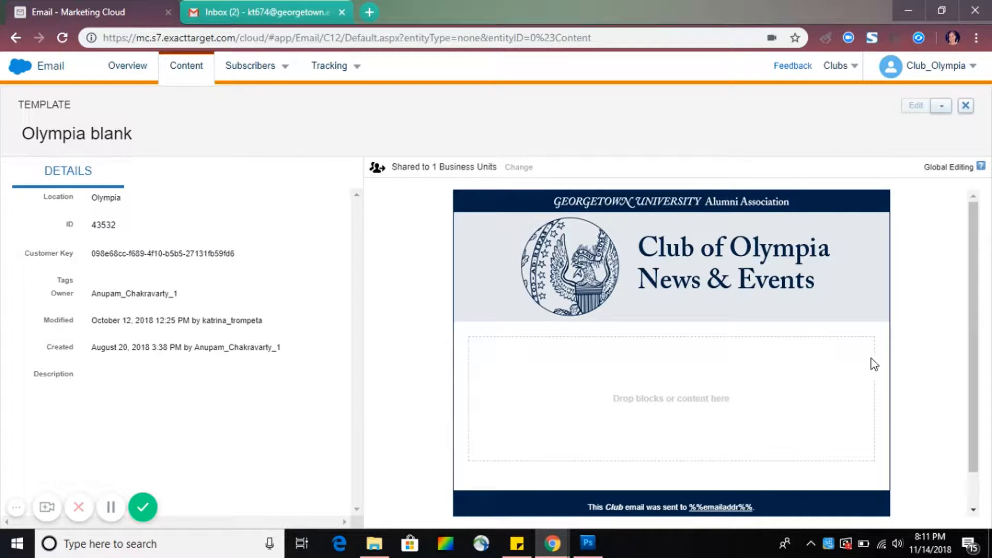
scroll(974, 507, down, 1)
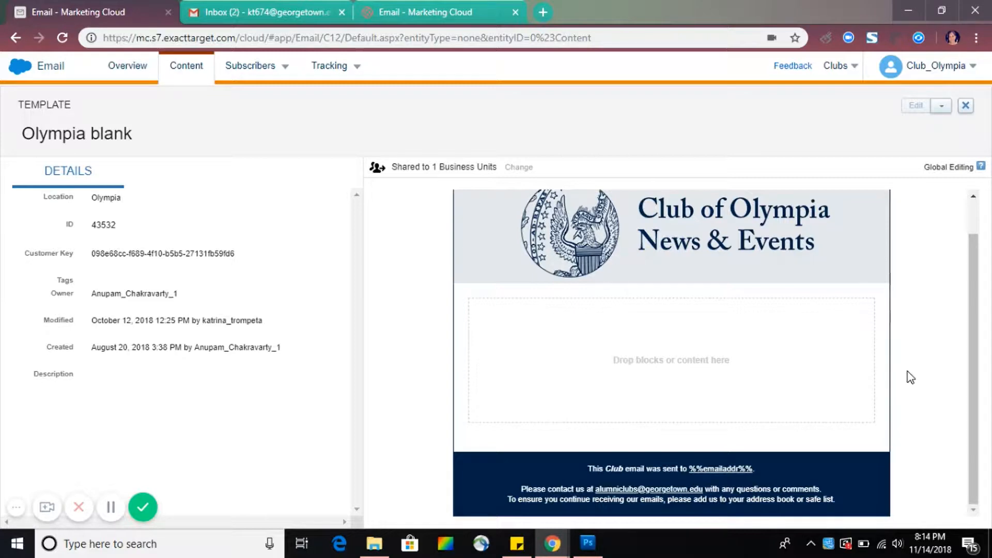
scroll(968, 310, up, 1)
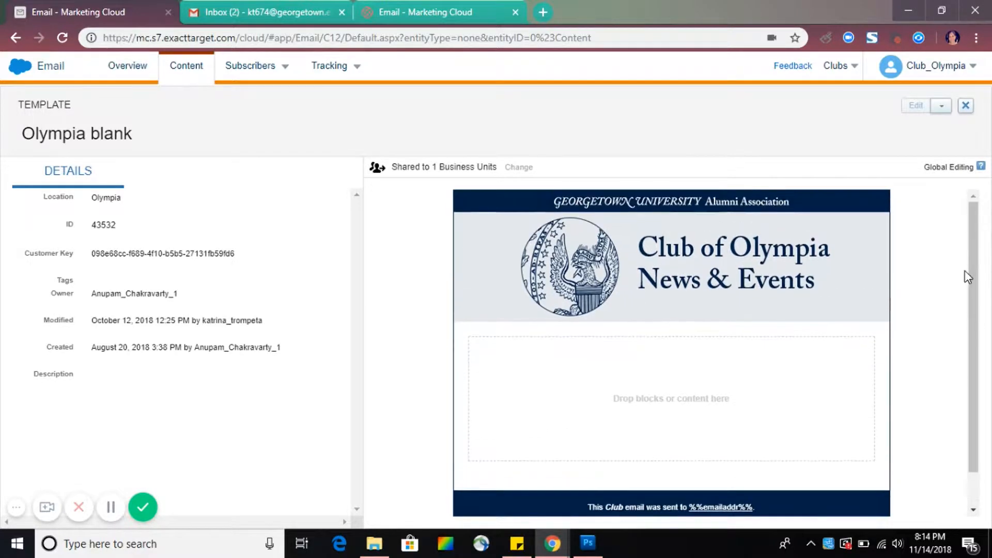
click(965, 106)
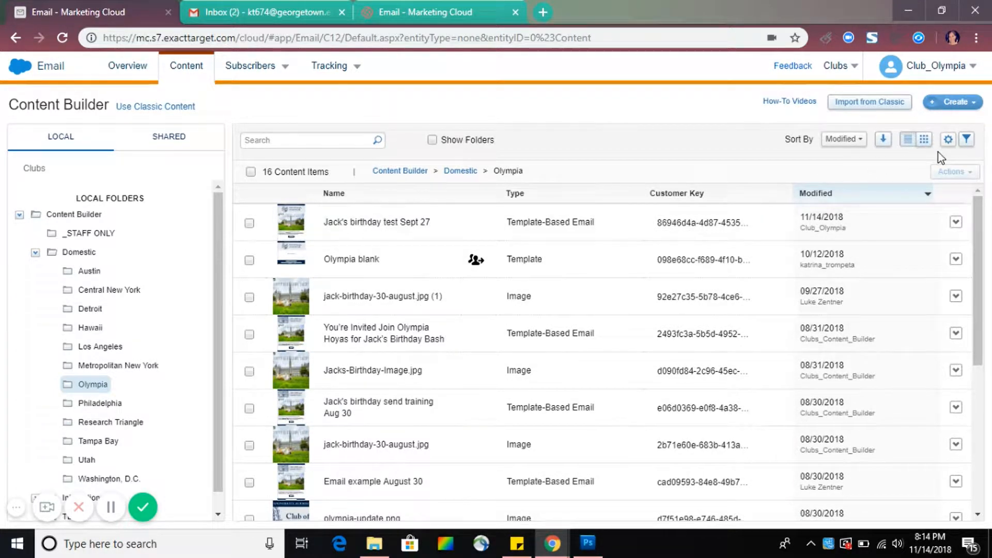
Step: Filter the Olympia folder's content to show only image source files and remove the filter again
click(965, 140)
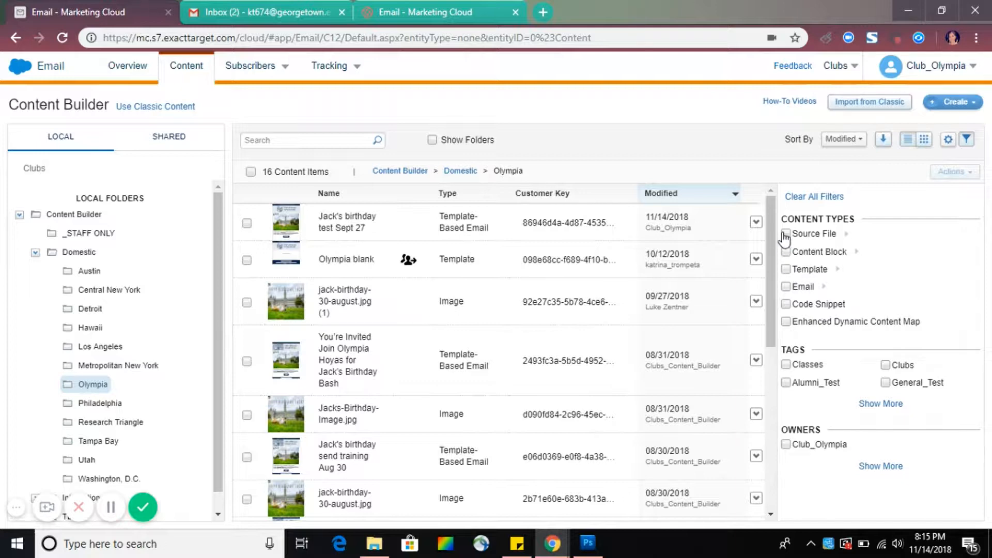
click(846, 234)
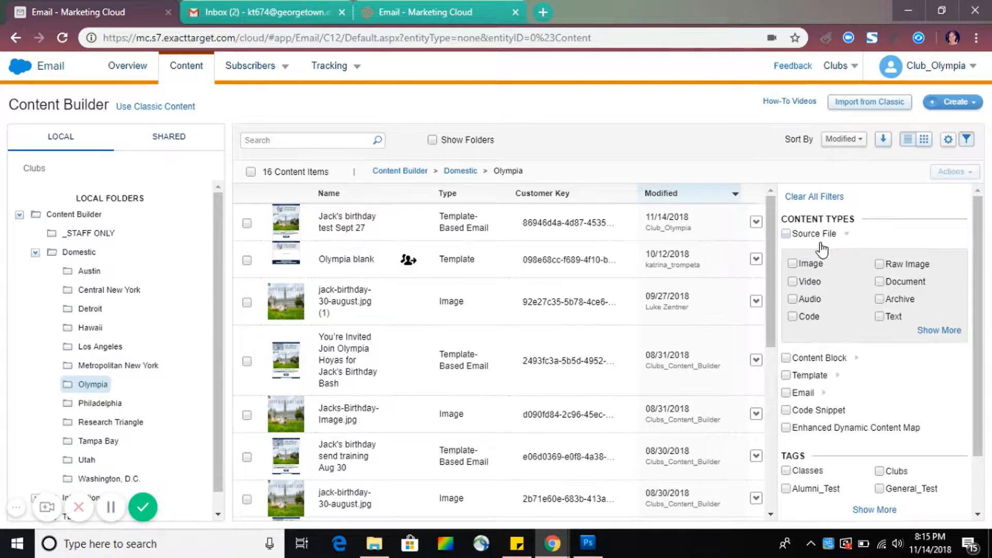
click(796, 264)
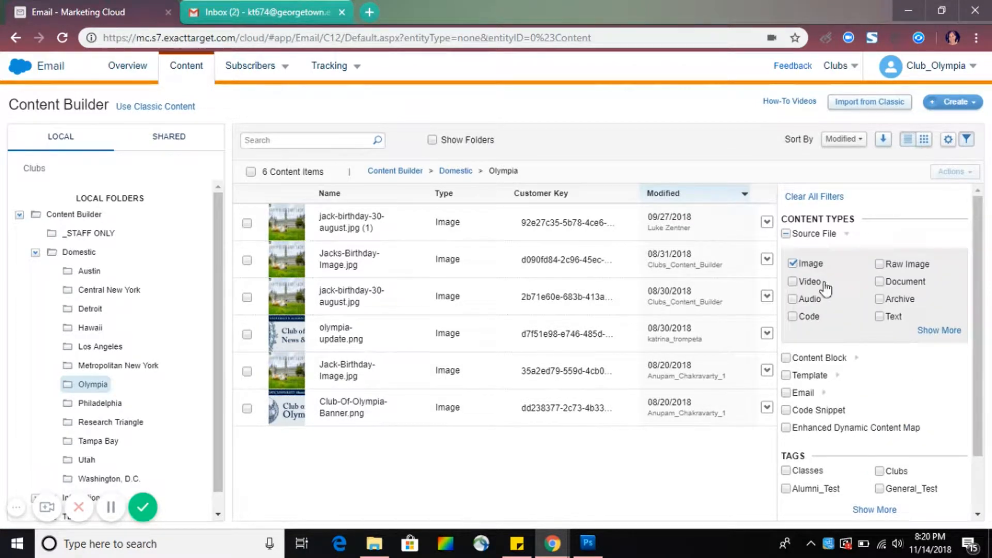
click(796, 265)
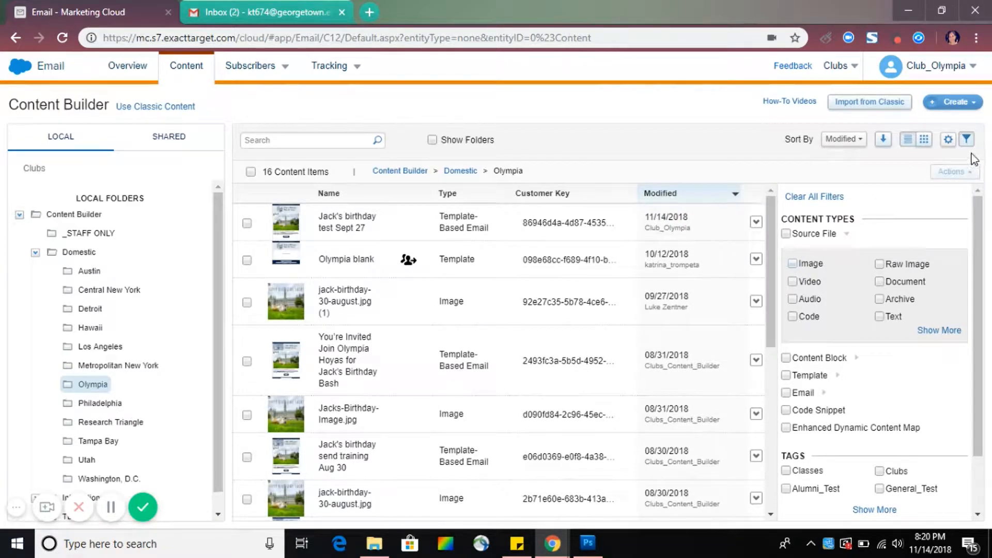
click(966, 140)
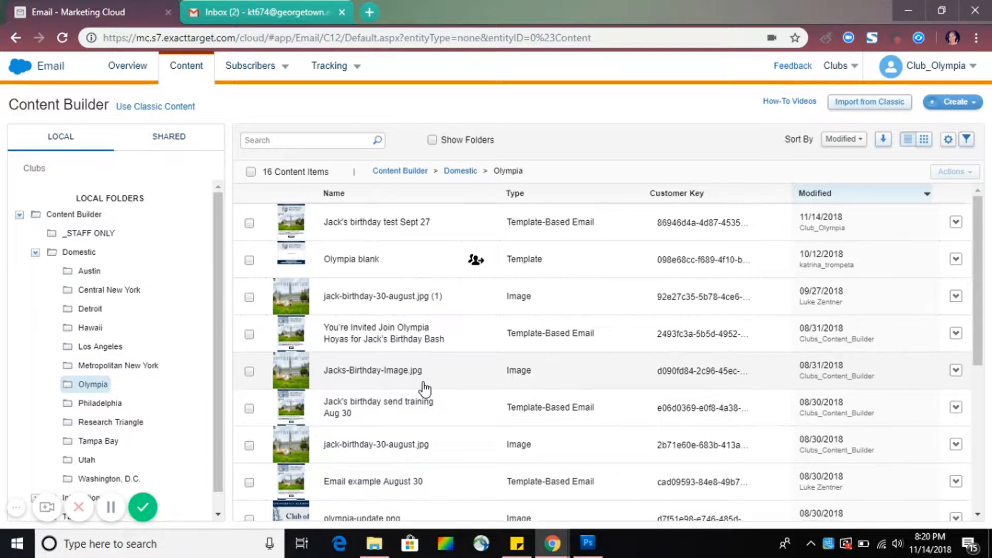
Step: View the "Jack's birthday test Sept 27" email and check where it can be duplicated, both in its details and in the content list
click(622, 231)
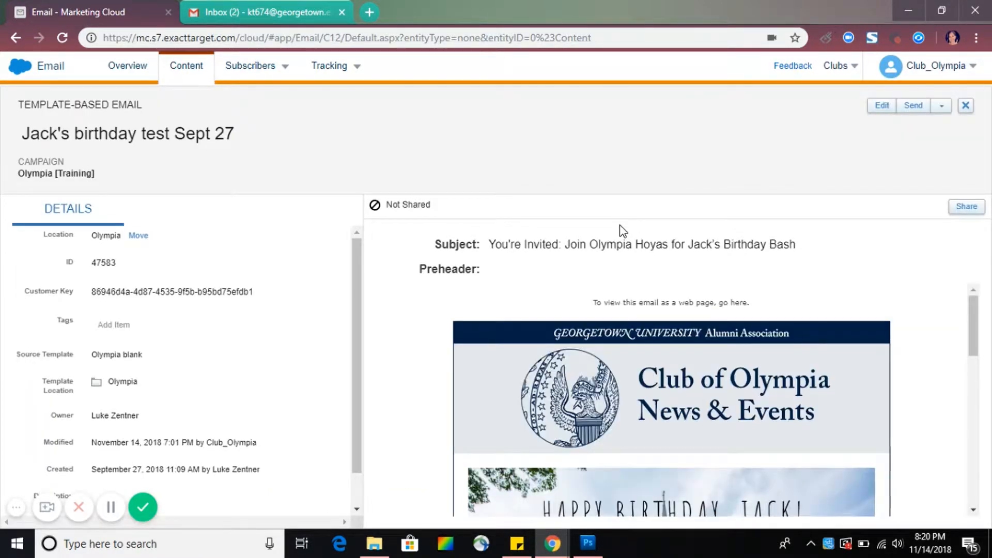
click(940, 114)
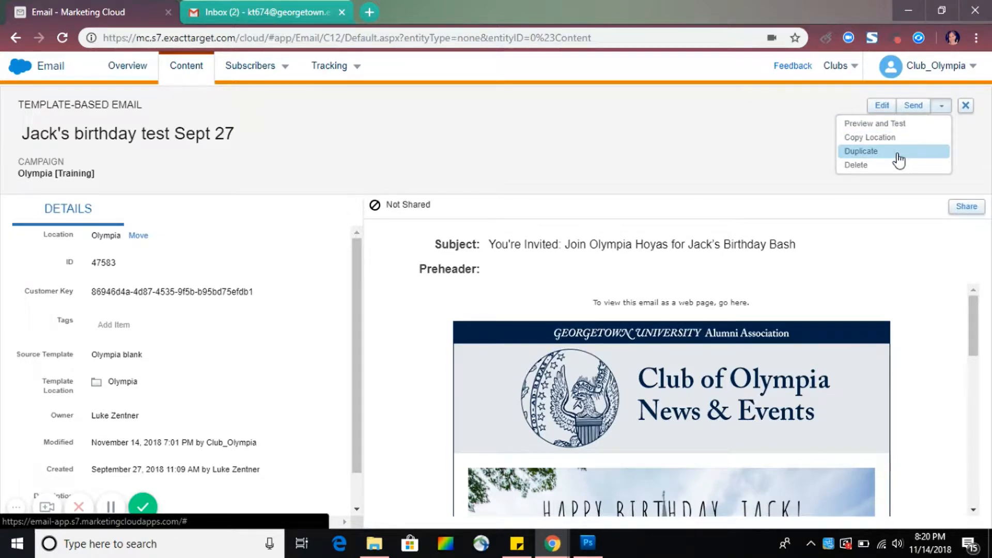
click(964, 107)
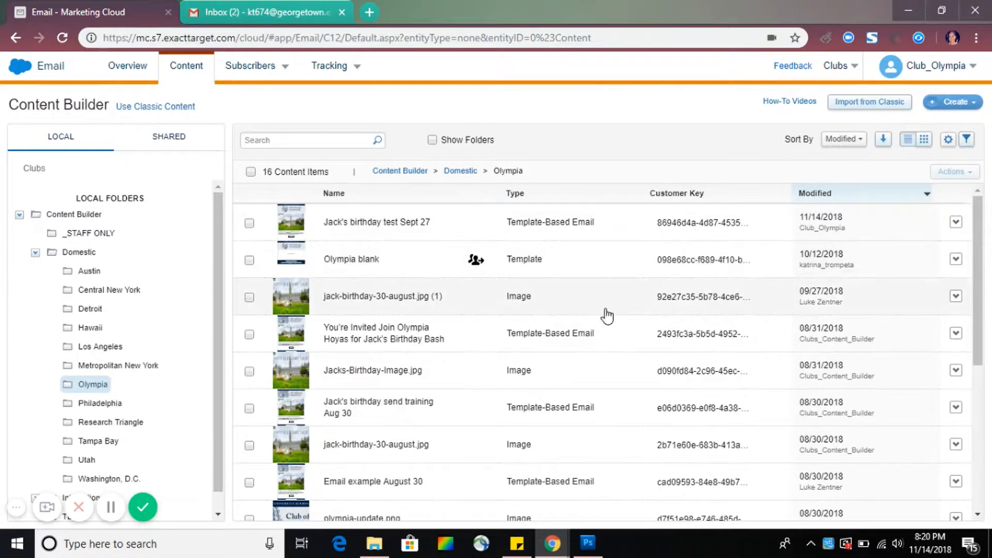
click(955, 222)
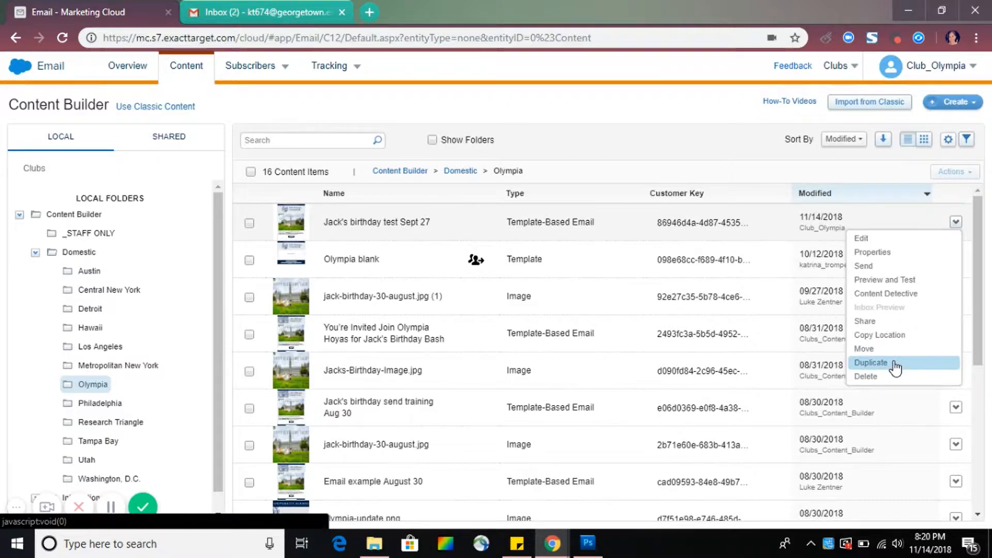
click(726, 174)
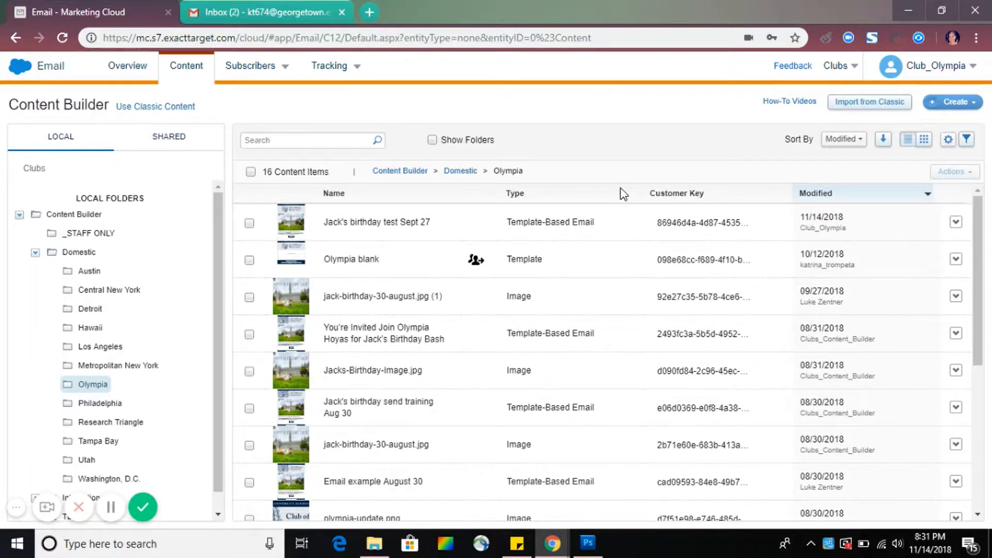
Step: Create a new email message based on the Olympia blank template, searching the templates for "olympia"
click(944, 105)
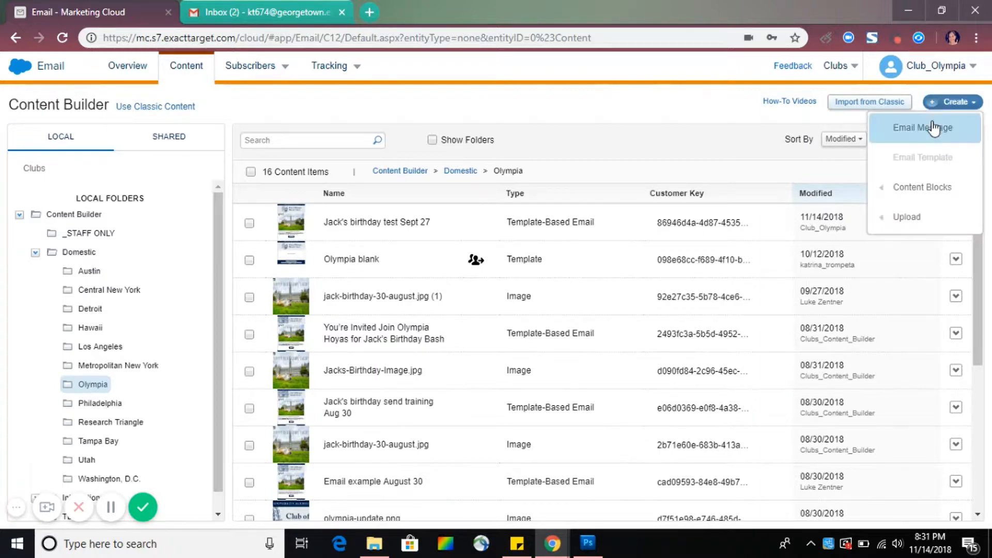
click(933, 127)
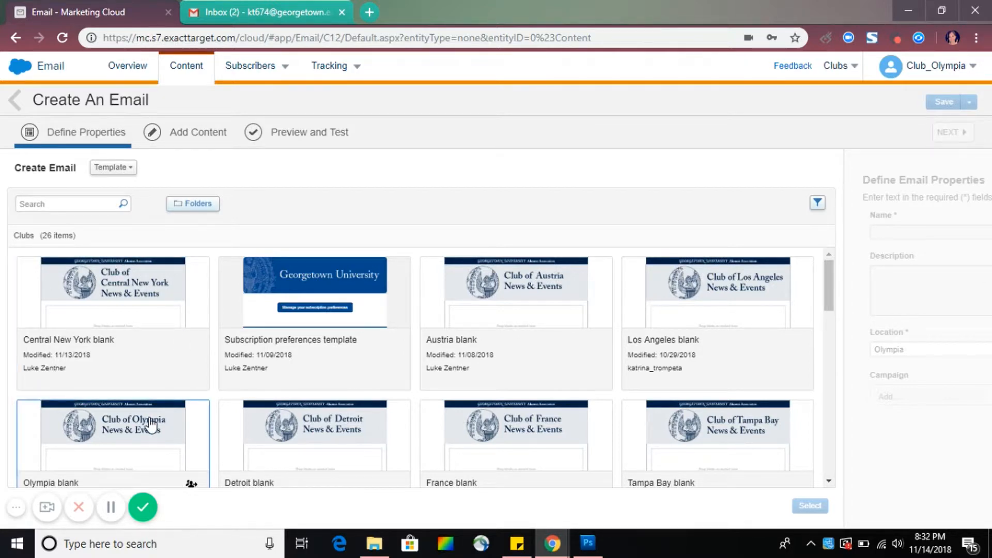
click(107, 207)
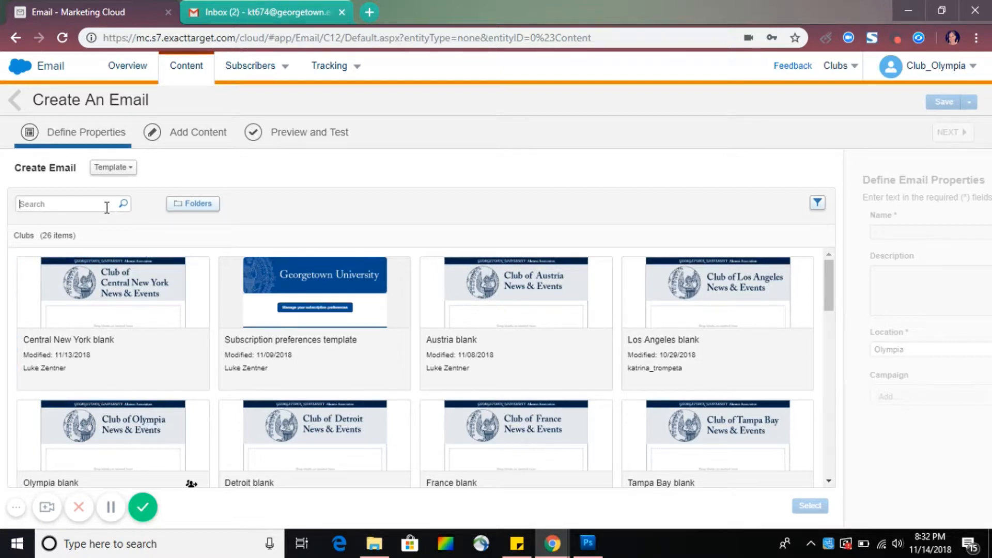
text(olympia)
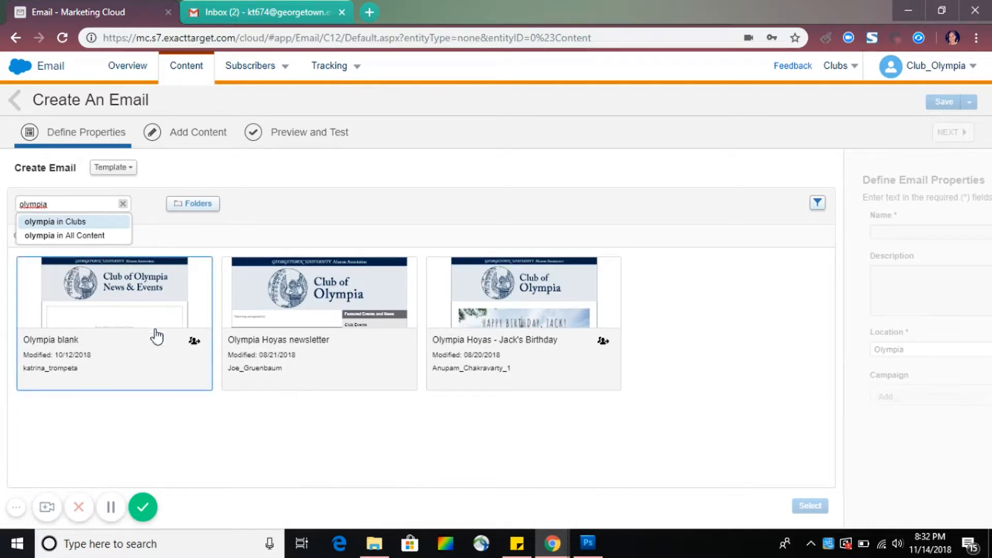
click(156, 356)
click(155, 355)
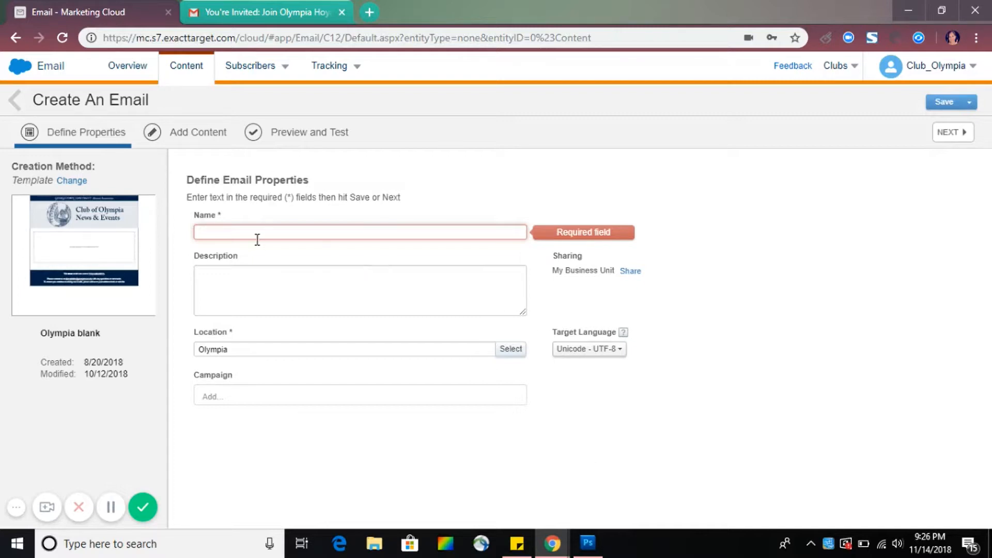
Step: Name the email "Jack's Birthday Invite"
click(226, 236)
text(Jack's )
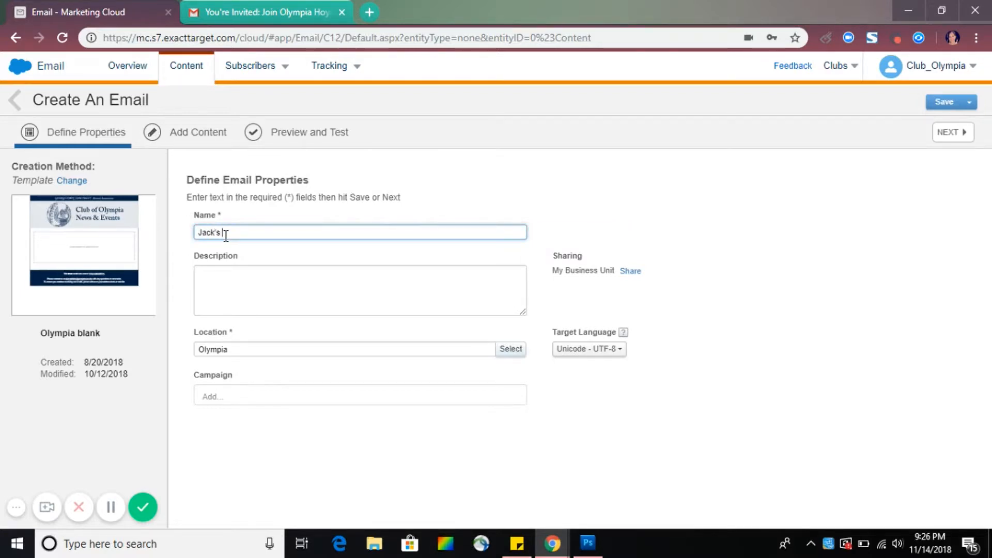
text(Birthday Invite)
drag(295, 232, 148, 232)
text(You're Invited: Join Olympia Hoyas for Jack's Birthday Bash)
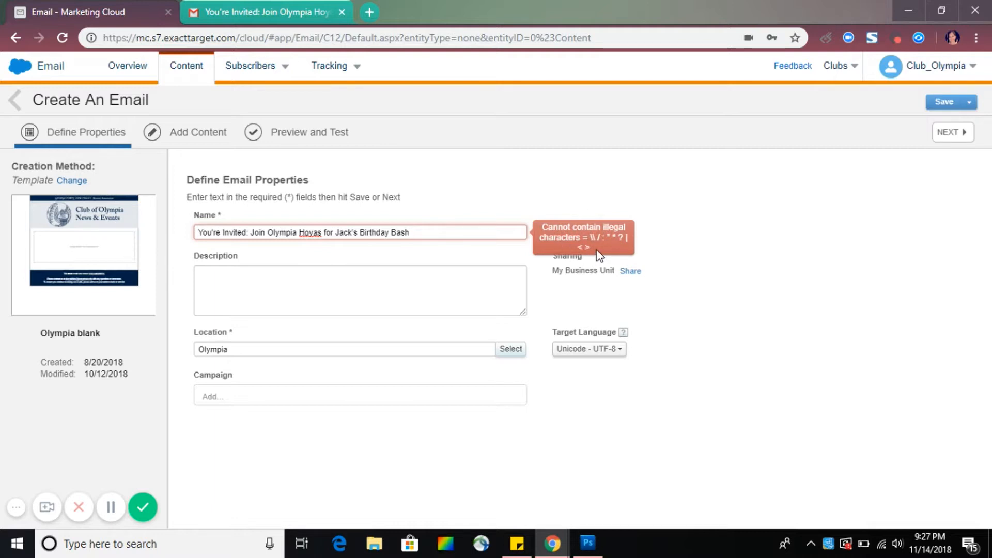
click(250, 232)
key(BackSpace)
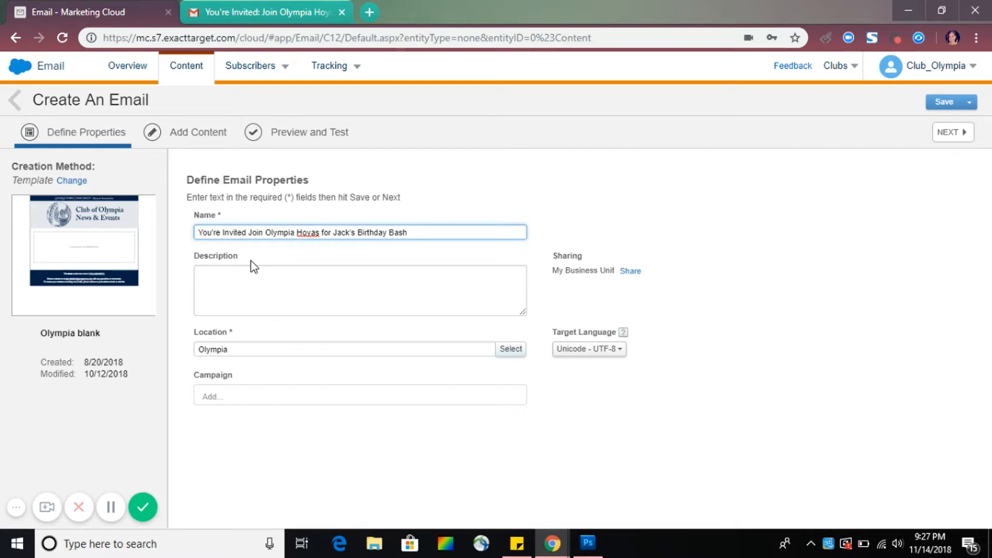
click(216, 277)
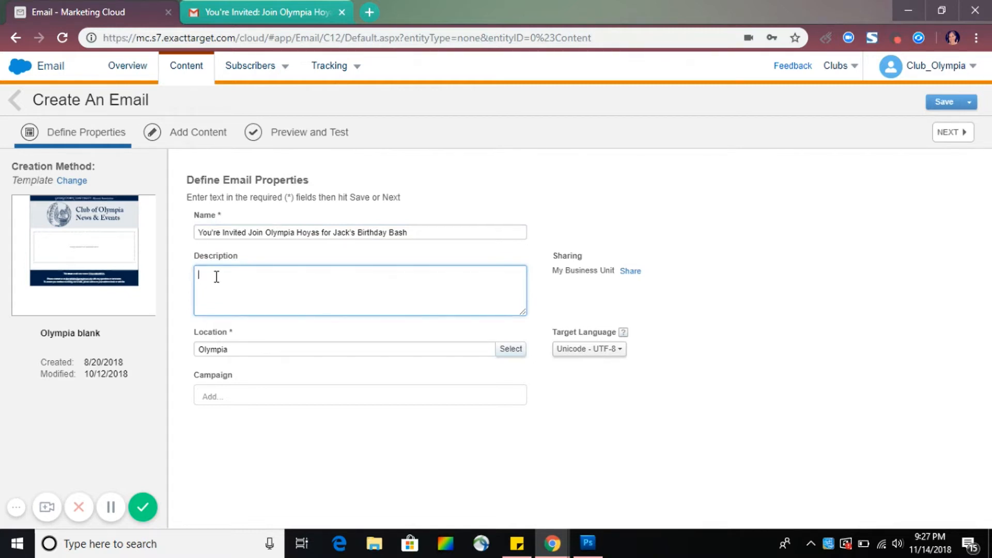
Step: Assign the Olympia [Training] campaign to the email, searching the campaigns for "olympia"
click(212, 399)
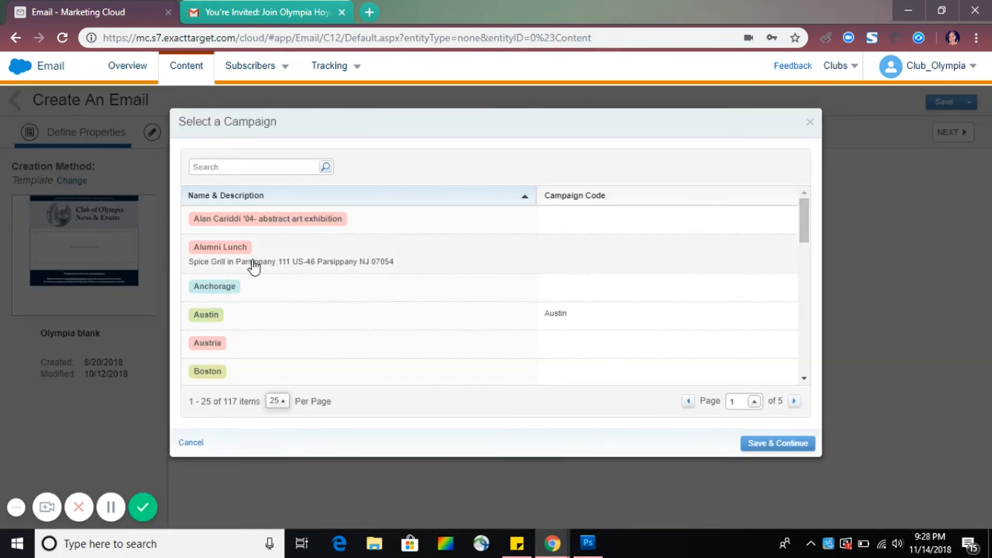
click(252, 167)
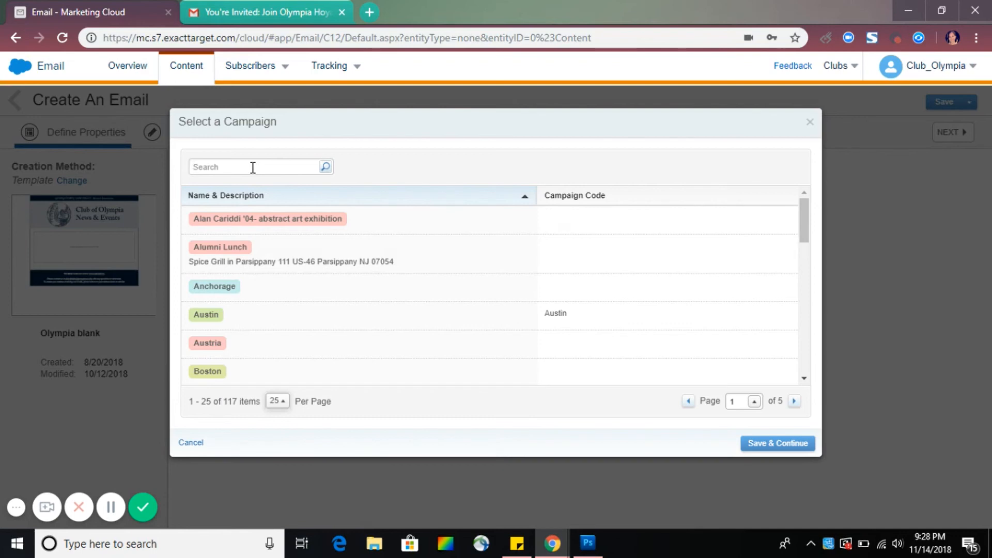
text(olympia)
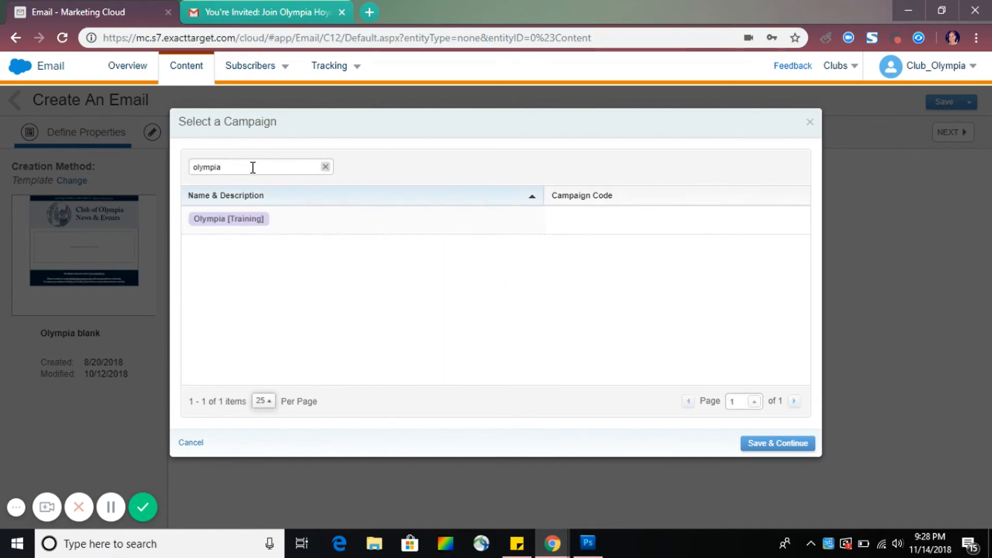
click(241, 220)
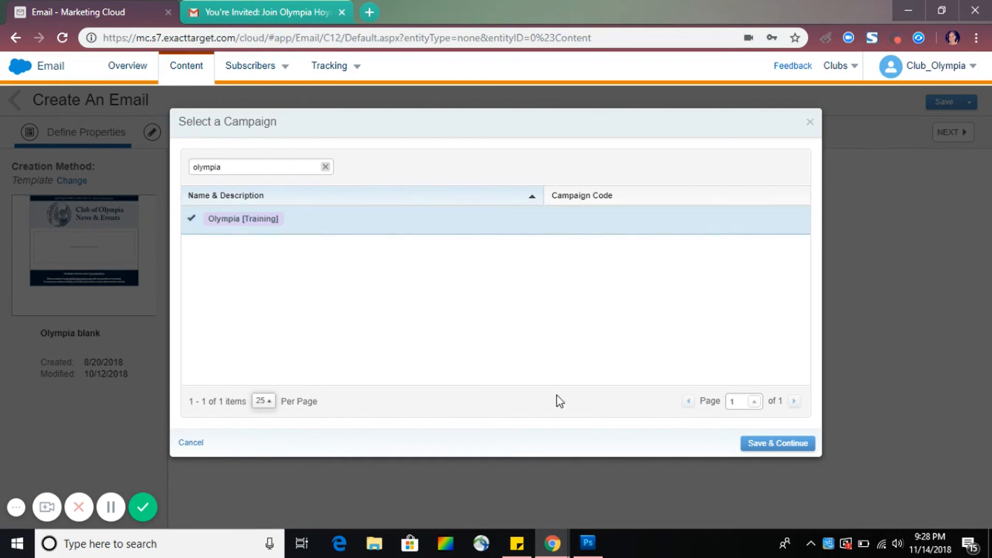
click(778, 443)
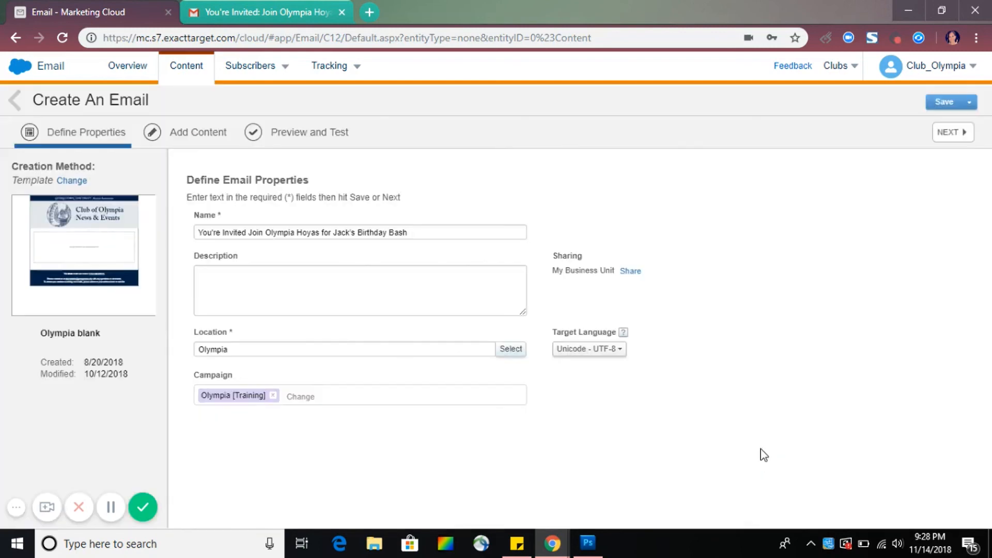